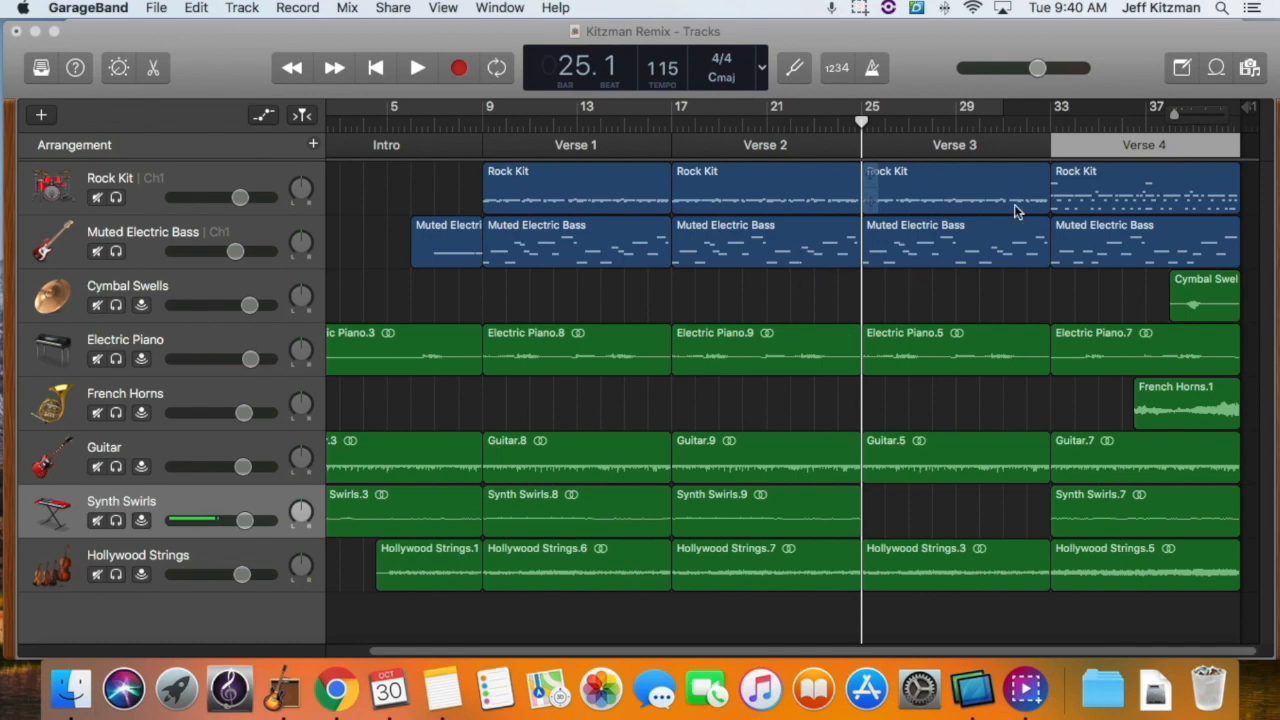
# Step: Move the playhead to bar 28, beat 3 in Verse 3
pyautogui.moveTo(1175, 115)
pyautogui.mouseDown()
pyautogui.moveTo(1198, 115)
pyautogui.moveTo(1149, 117)
pyautogui.moveTo(1204, 118)
pyautogui.moveTo(1150, 120)
pyautogui.moveTo(1179, 117)
pyautogui.mouseUp()
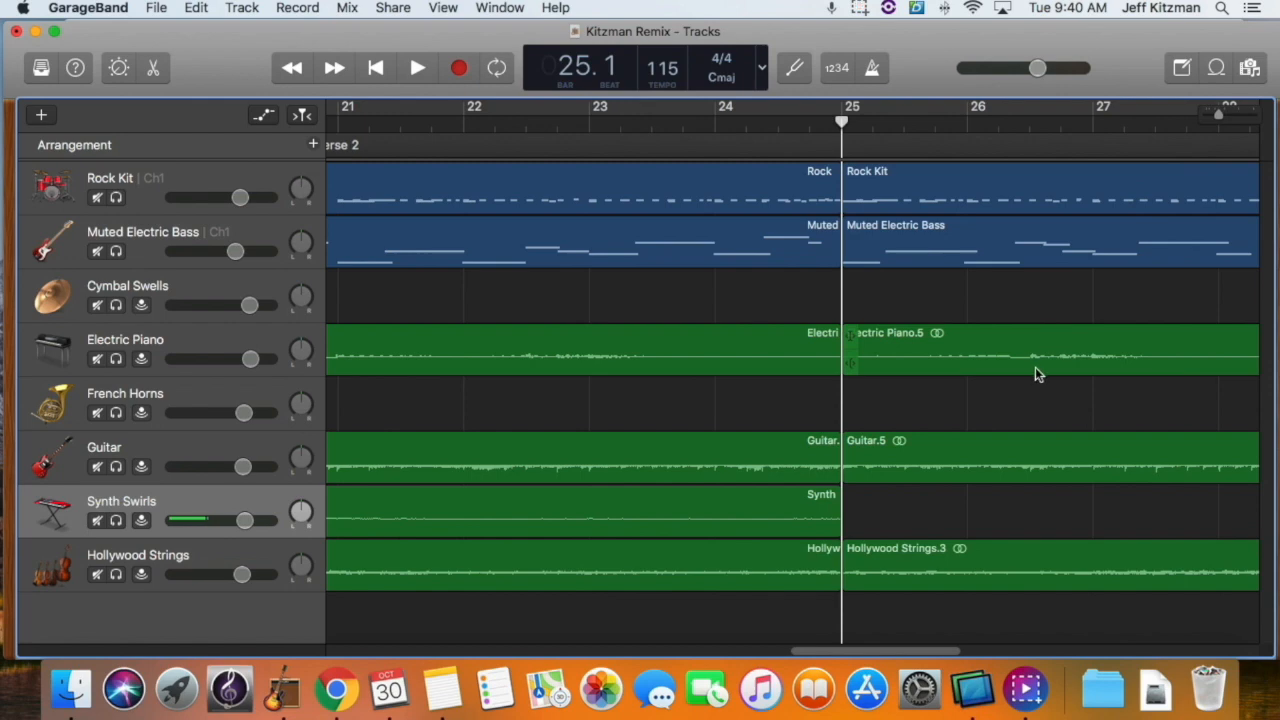
pyautogui.hscroll(10, 1035, 372)
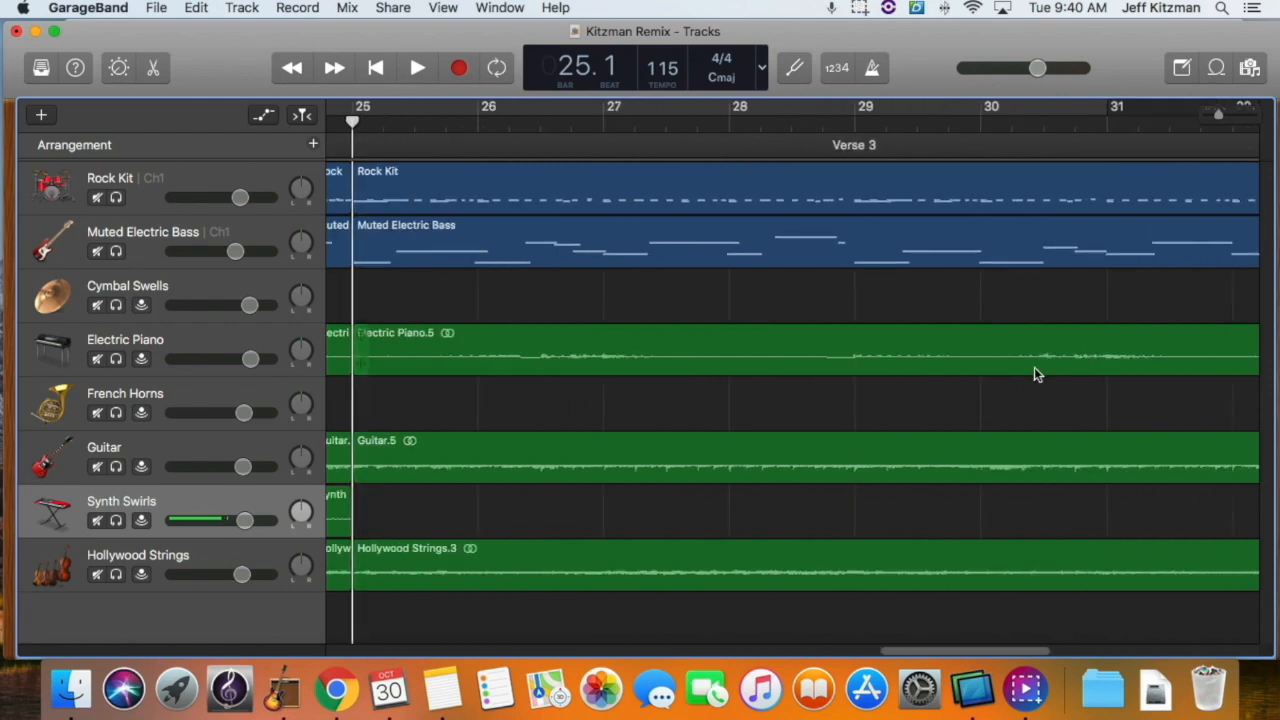
pyautogui.hscroll(5, 1034, 367)
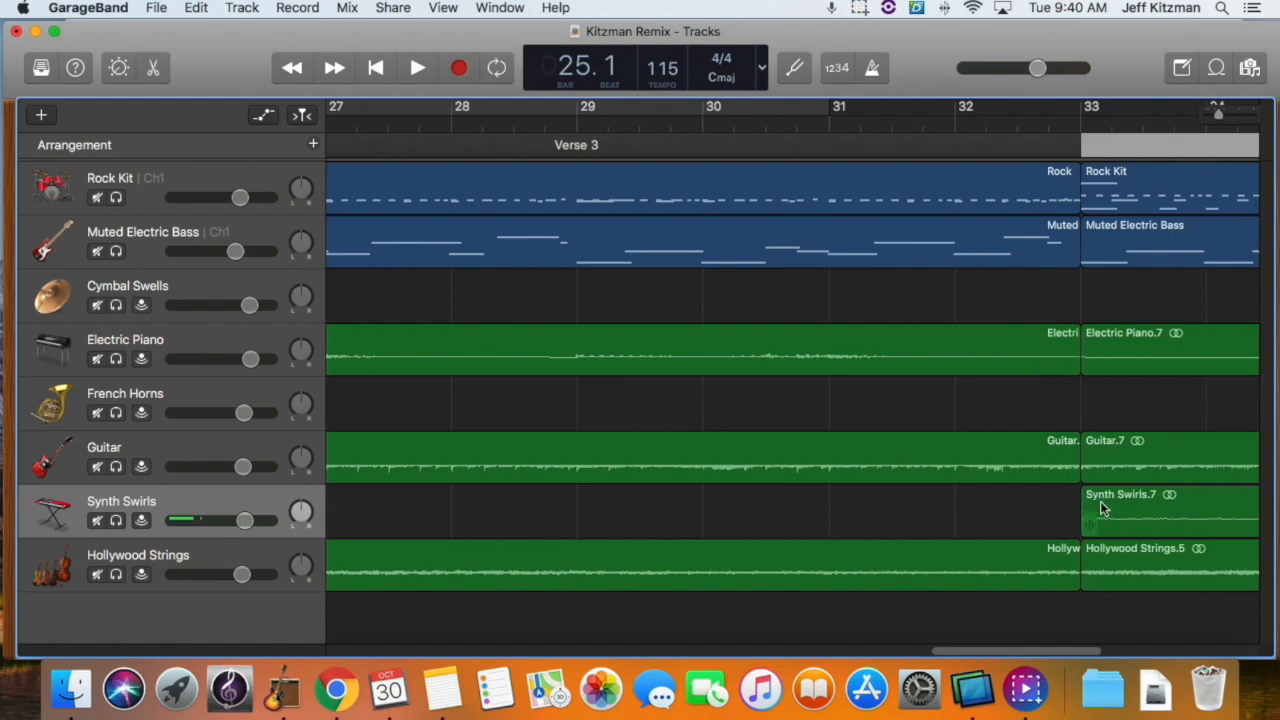
pyautogui.hscroll(2, 1117, 461)
pyautogui.hscroll(5, 1117, 461)
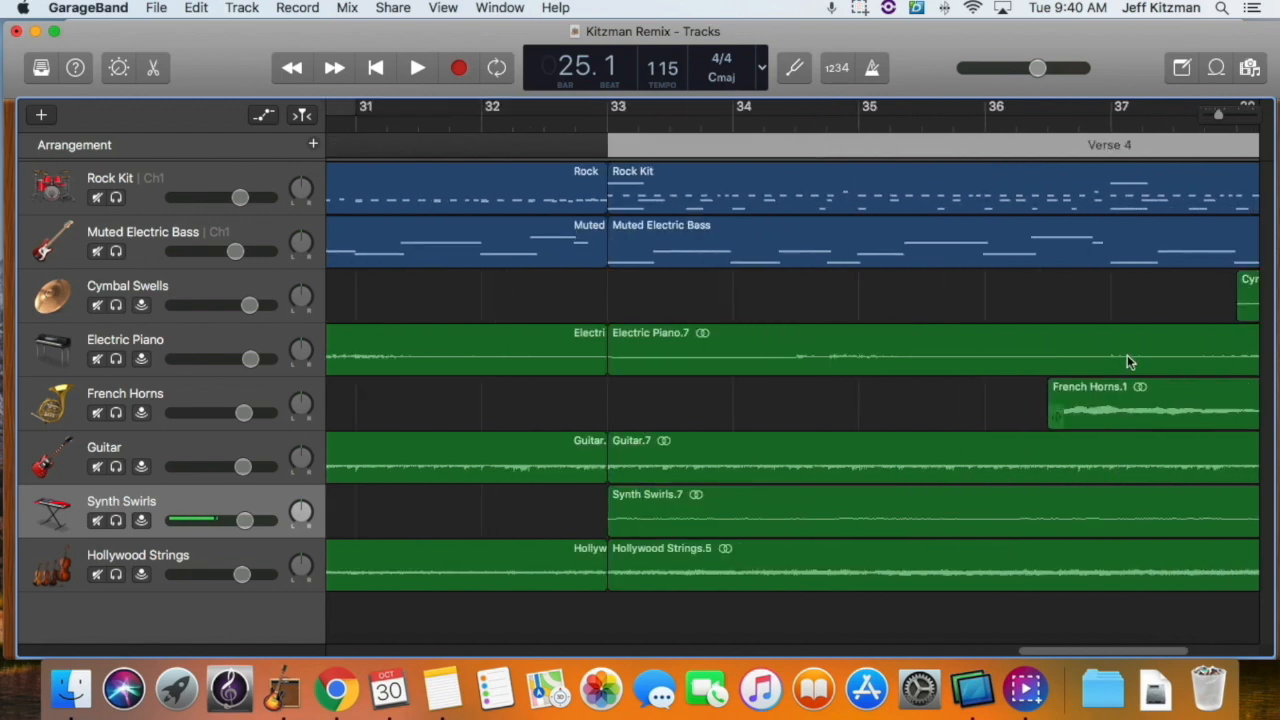
pyautogui.moveTo(1220, 115); pyautogui.dragTo(1215, 120)
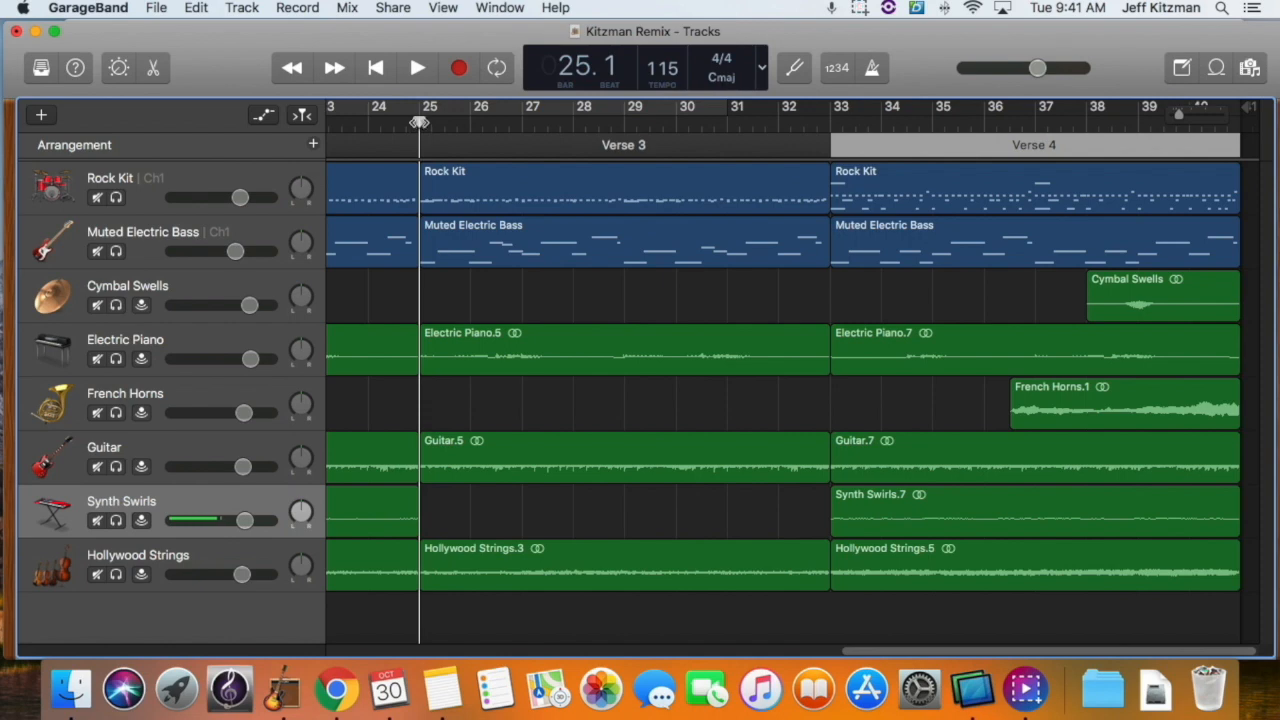
pyautogui.click(418, 121)
pyautogui.moveTo(419, 121); pyautogui.dragTo(600, 140)
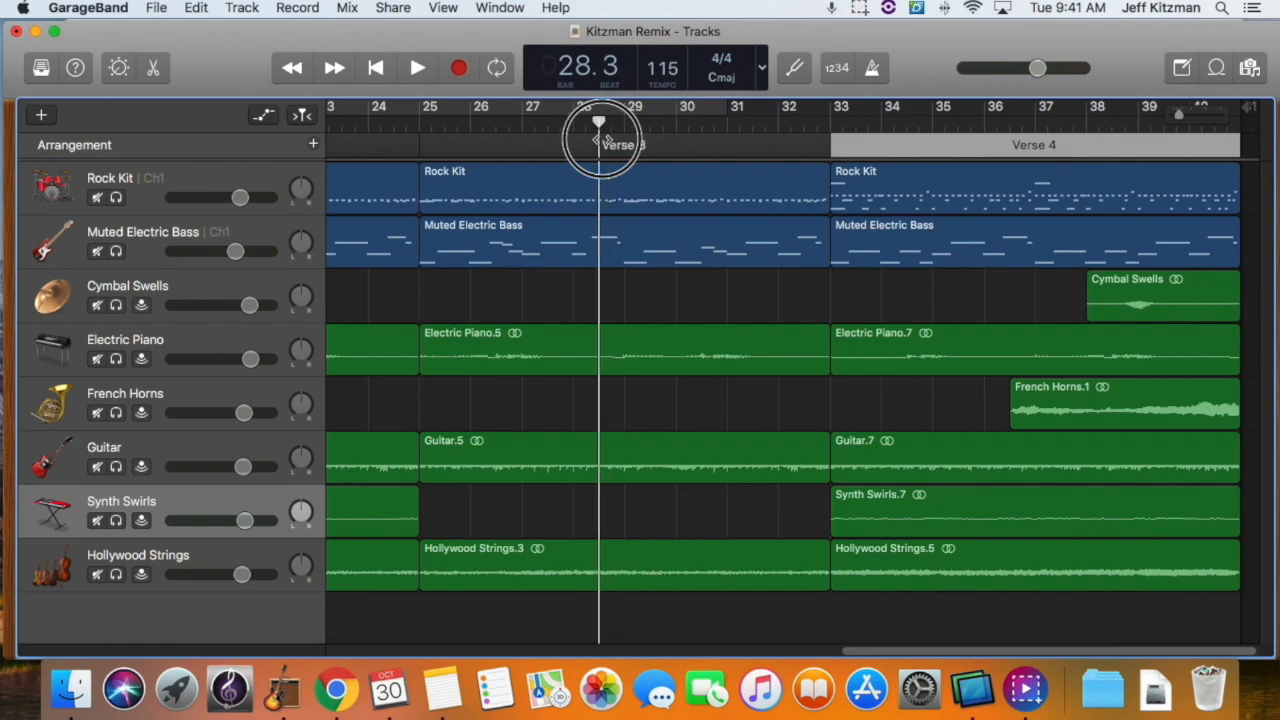
pyautogui.moveTo(600, 140); pyautogui.dragTo(603, 144)
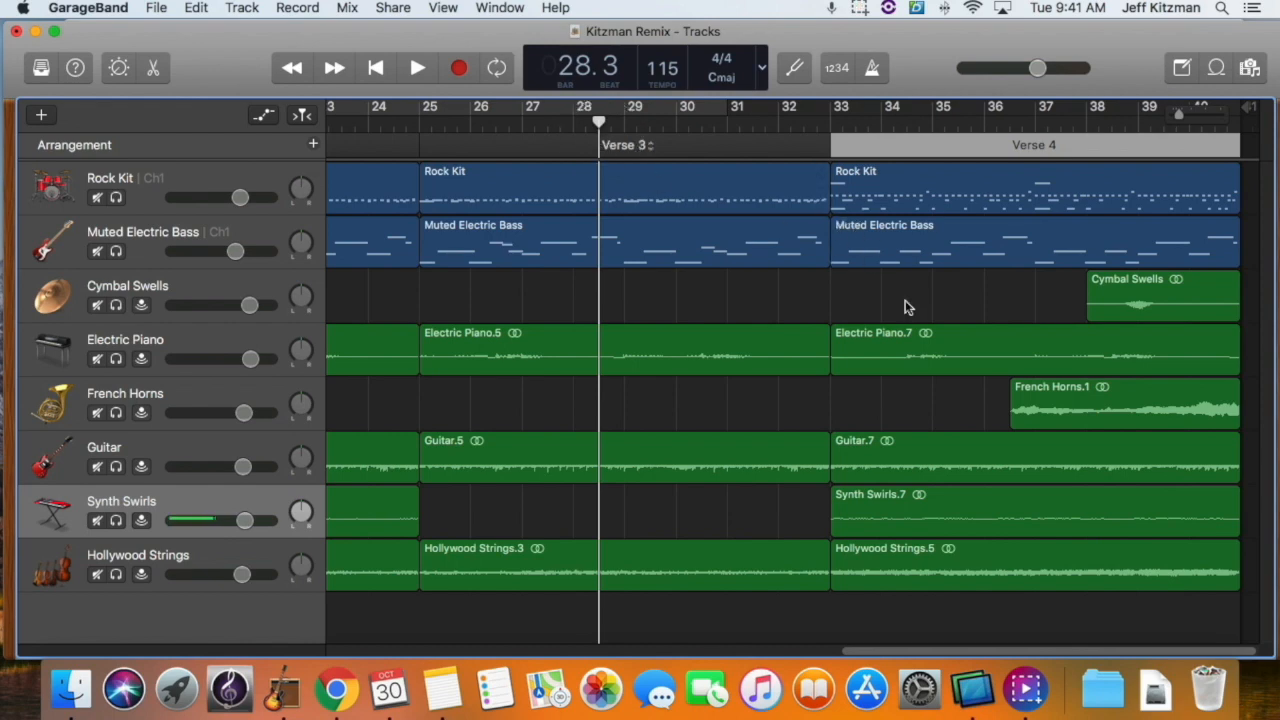
# Step: Move the French Horns region to start at bar 28, beat 3 and extend its end to about bar 36 to include the remaining audio
pyautogui.click(1130, 400)
pyautogui.moveTo(1145, 383); pyautogui.dragTo(738, 391)
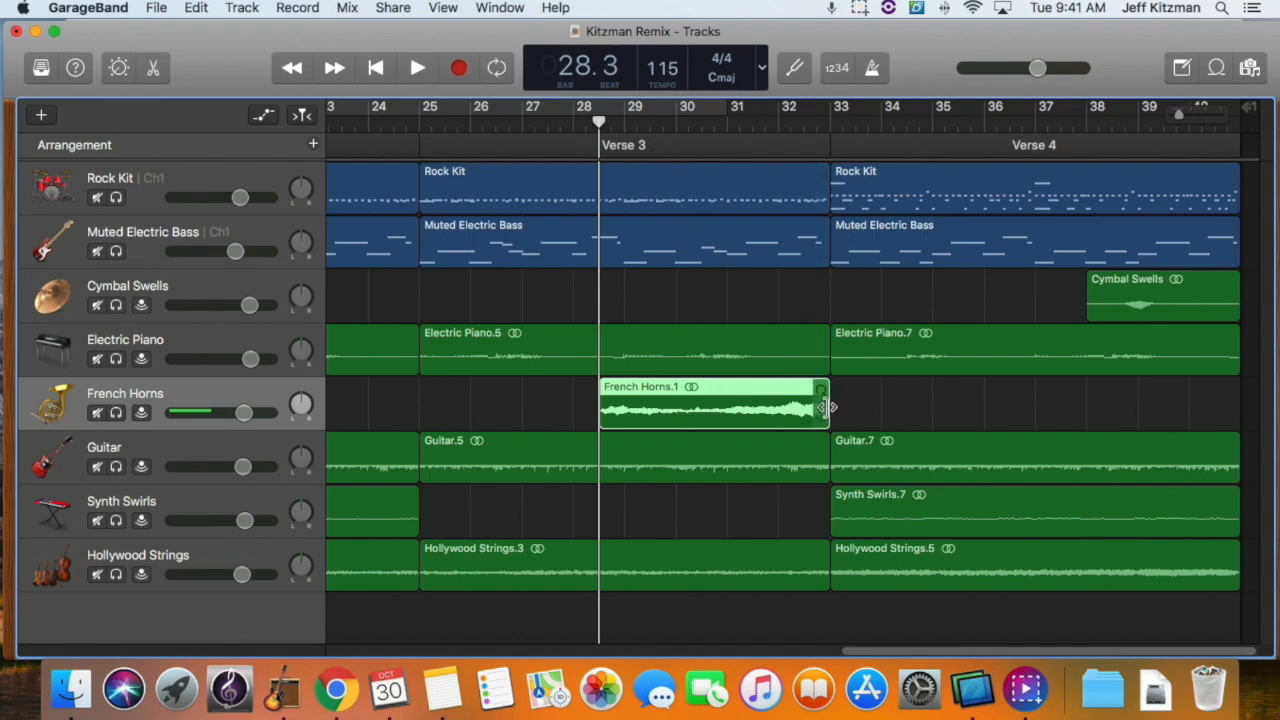
pyautogui.moveTo(828, 406)
pyautogui.mouseDown()
pyautogui.moveTo(1062, 408)
pyautogui.moveTo(830, 413)
pyautogui.mouseUp()
pyautogui.moveTo(814, 418)
pyautogui.mouseDown()
pyautogui.moveTo(1040, 418)
pyautogui.moveTo(860, 428)
pyautogui.moveTo(822, 409)
pyautogui.mouseUp()
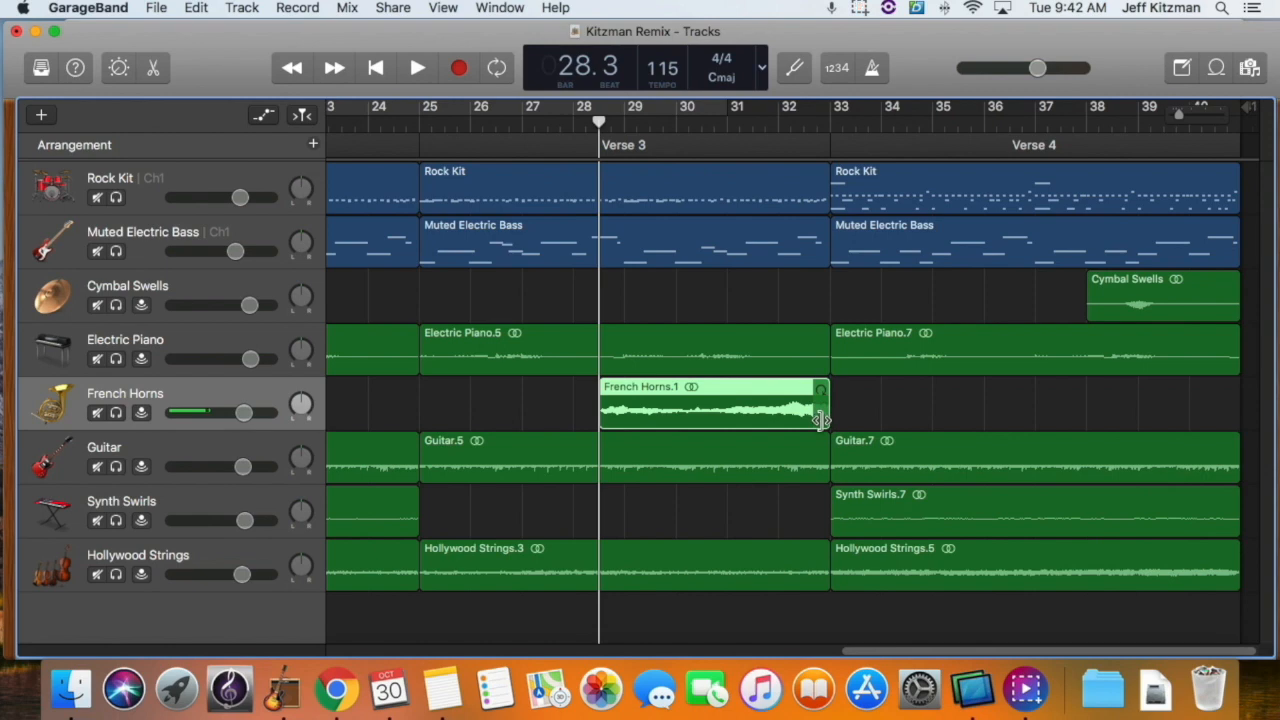
pyautogui.moveTo(822, 418); pyautogui.dragTo(880, 421)
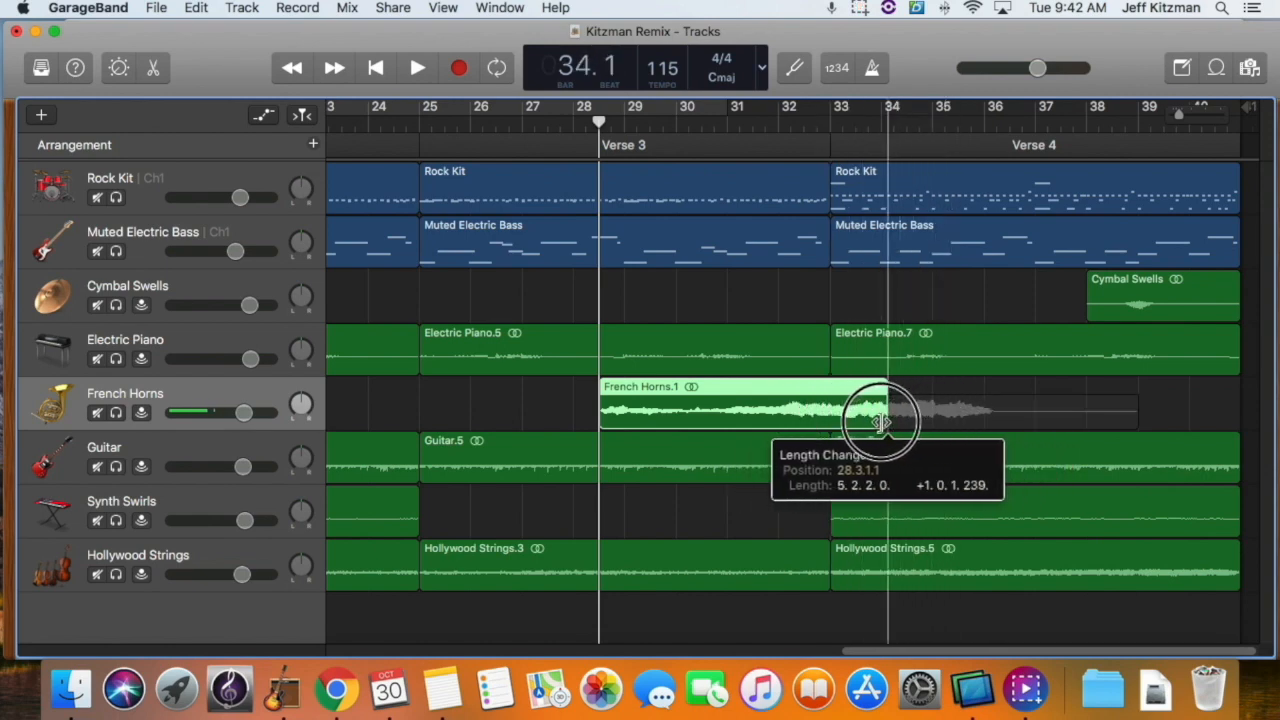
pyautogui.moveTo(880, 421); pyautogui.dragTo(997, 437)
pyautogui.click(826, 421)
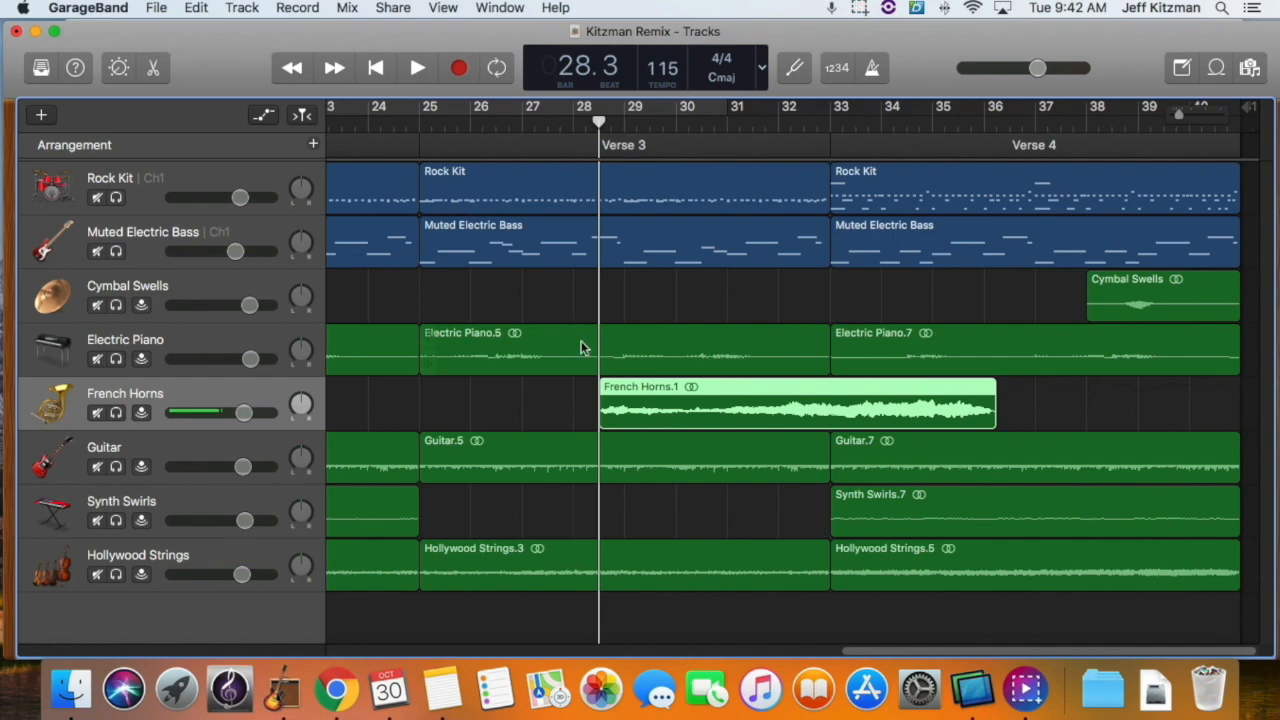
# Step: Check the remix guide in Chrome, and in GarageBand delete the Electric Piano, Synth Swirls and Hollywood Strings regions spanning measures 9 through 16
pyautogui.hscroll(-3, 599, 441)
pyautogui.hscroll(-8, 598, 441)
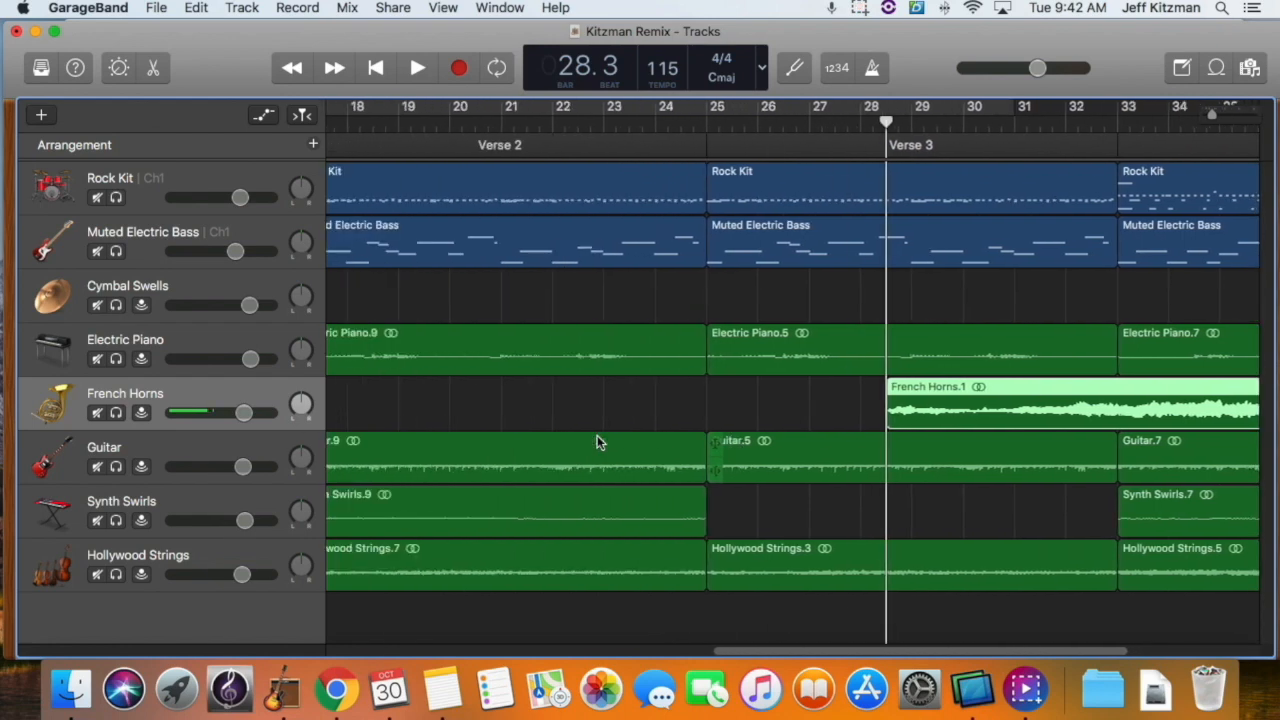
pyautogui.hscroll(-10, 597, 441)
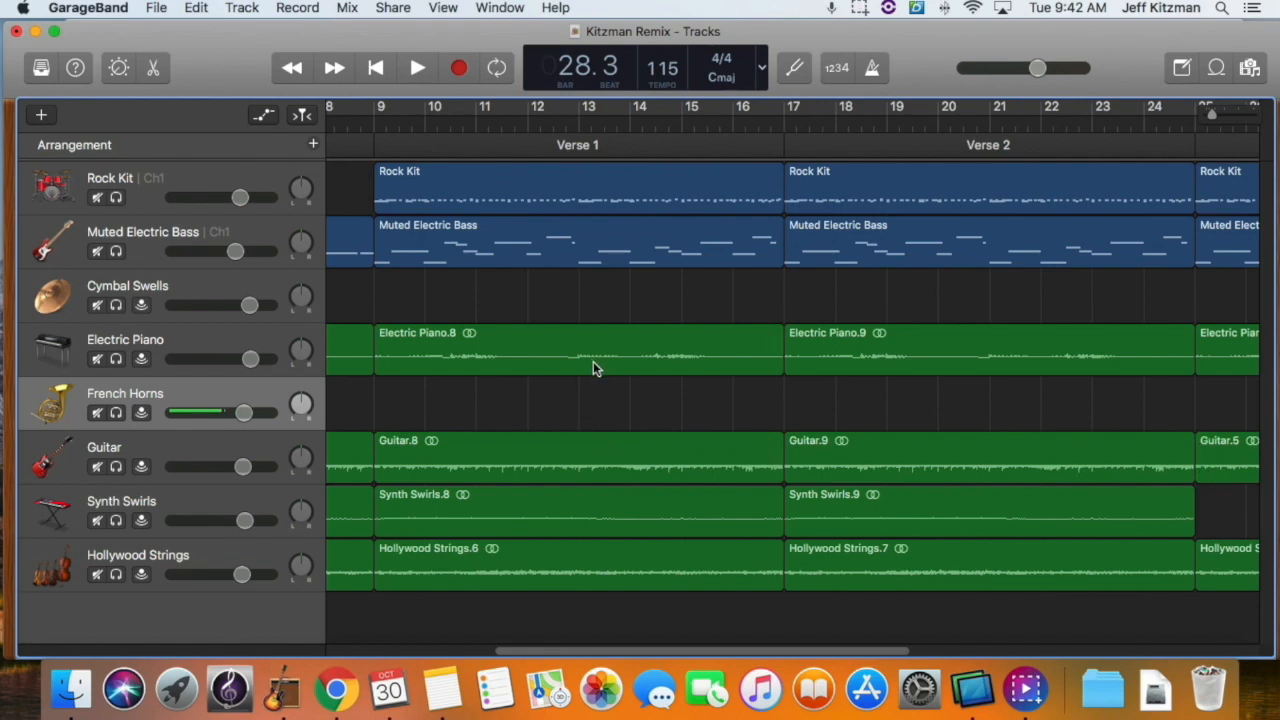
pyautogui.press('super+Tab')
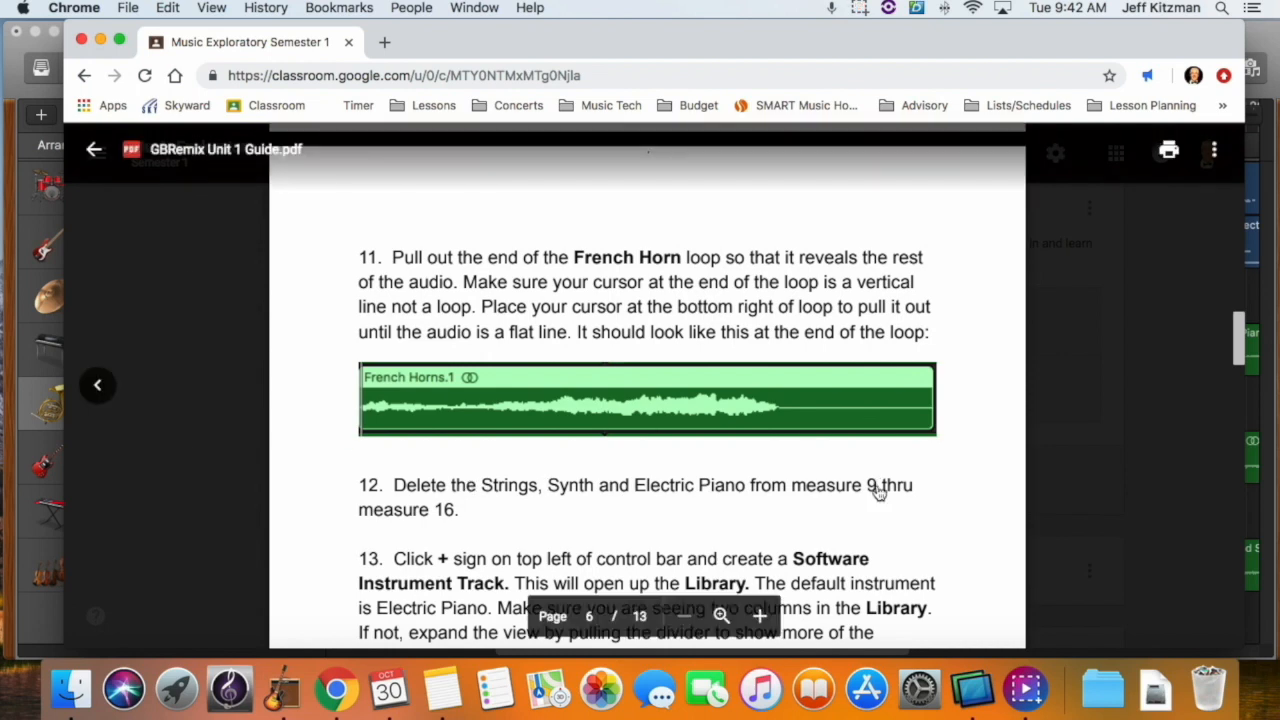
pyautogui.press('super+Tab')
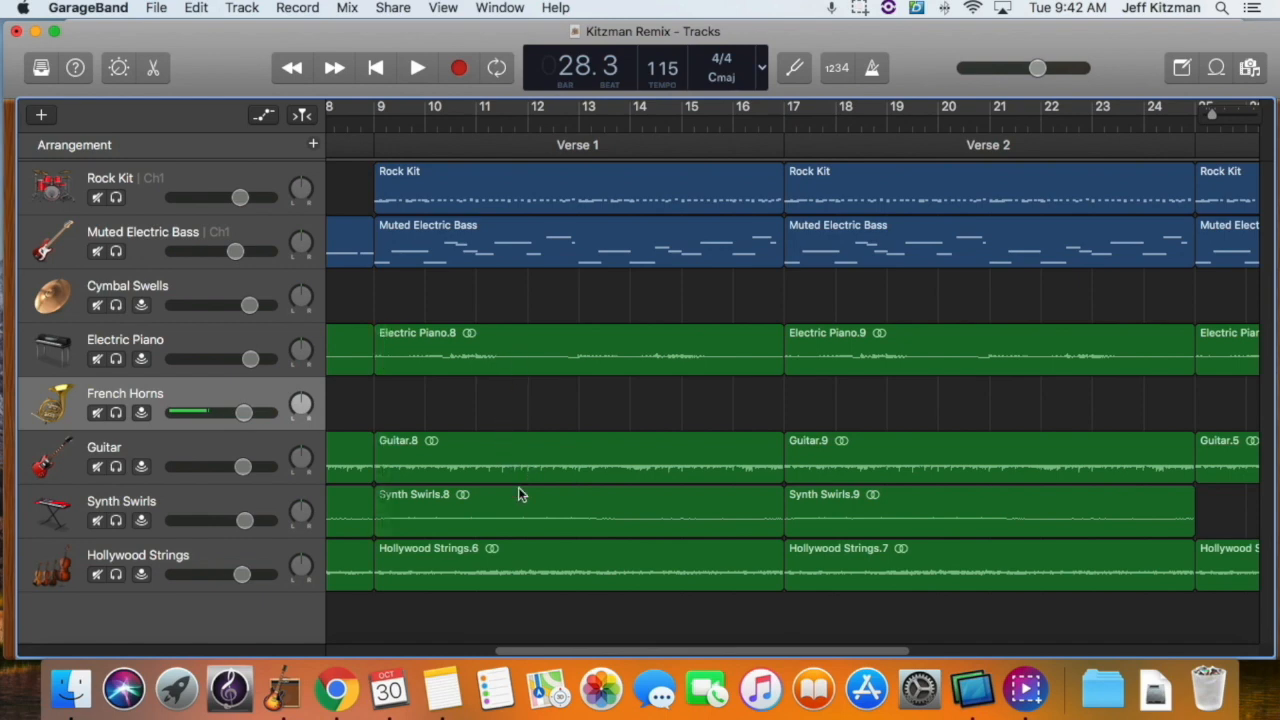
pyautogui.click(528, 345)
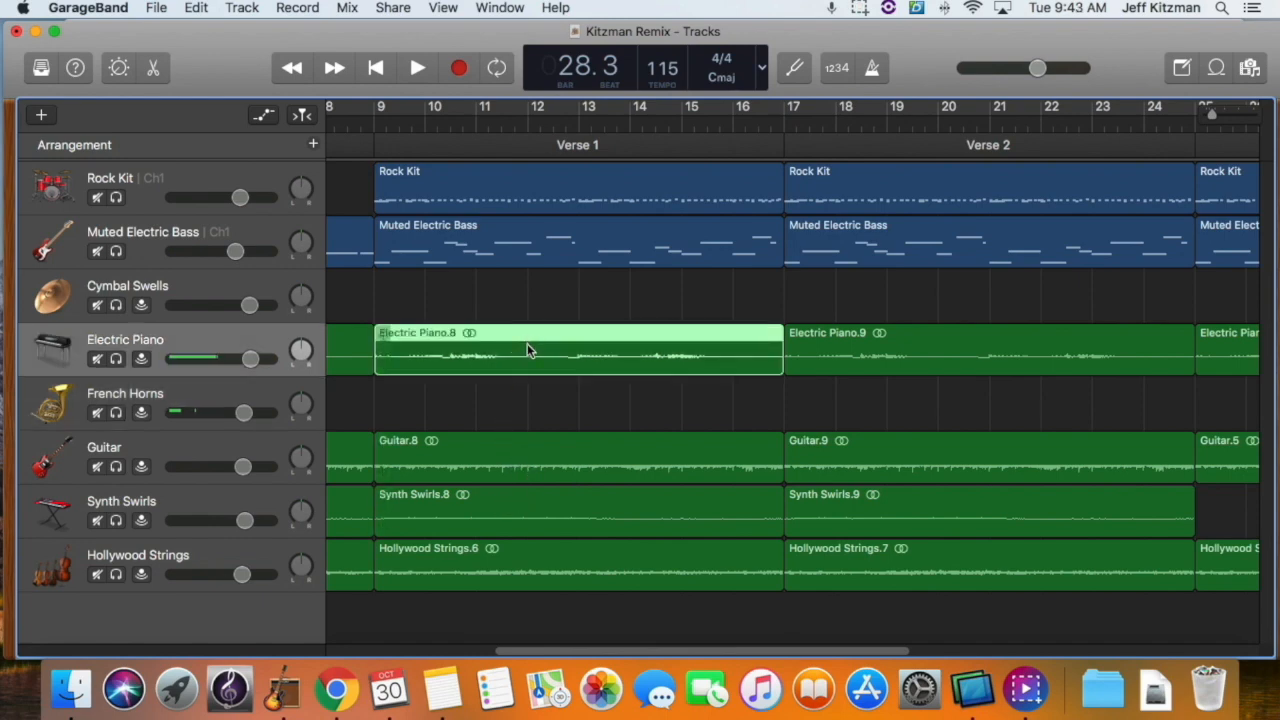
pyautogui.press('Delete')
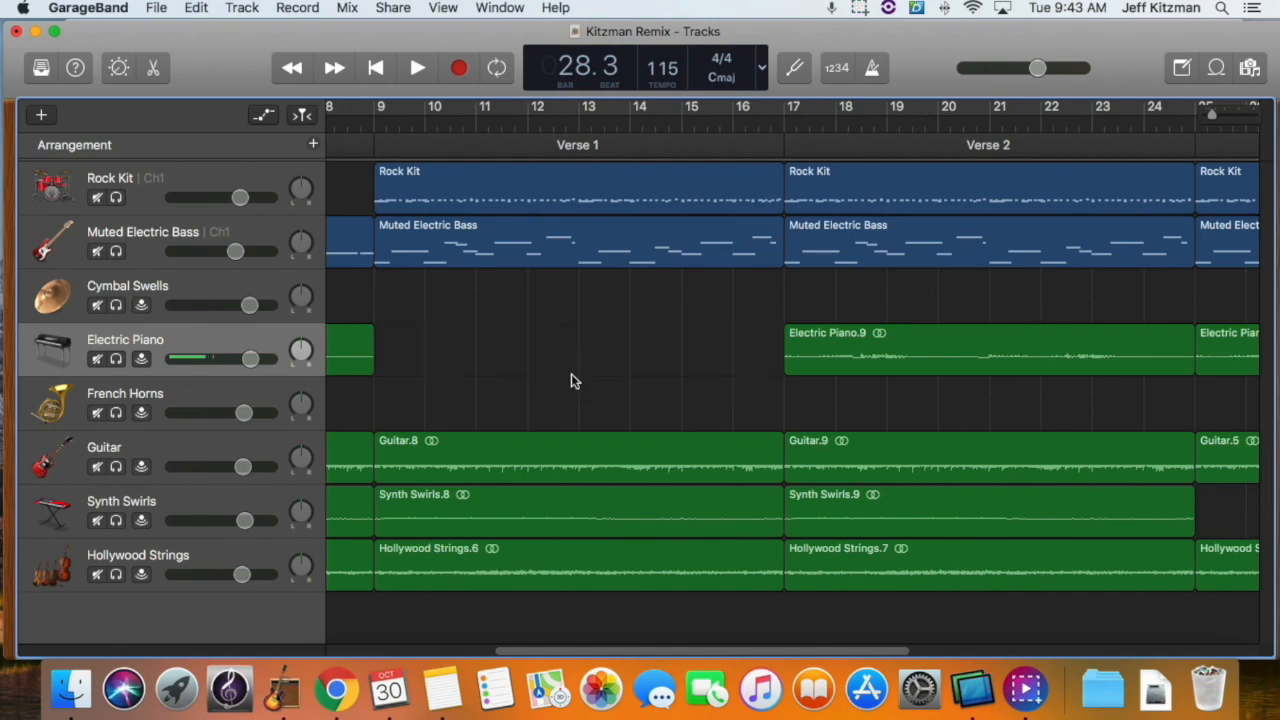
pyautogui.click(568, 497)
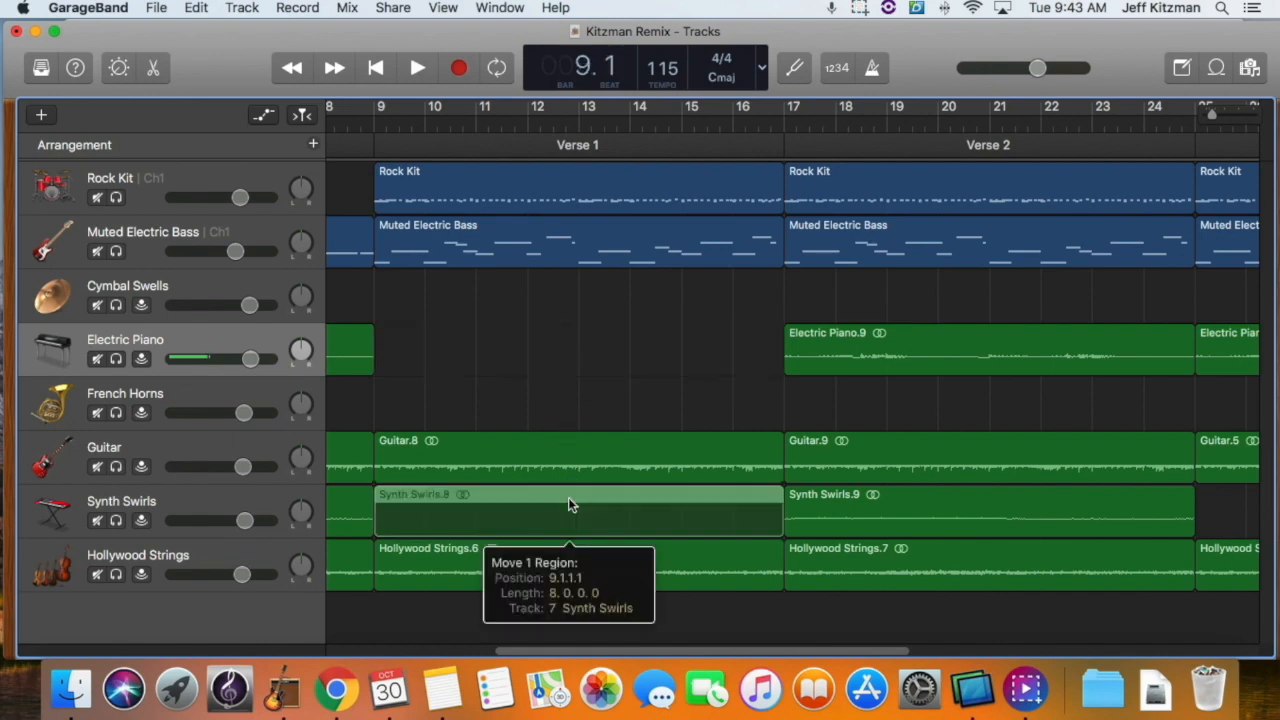
pyautogui.press('Delete')
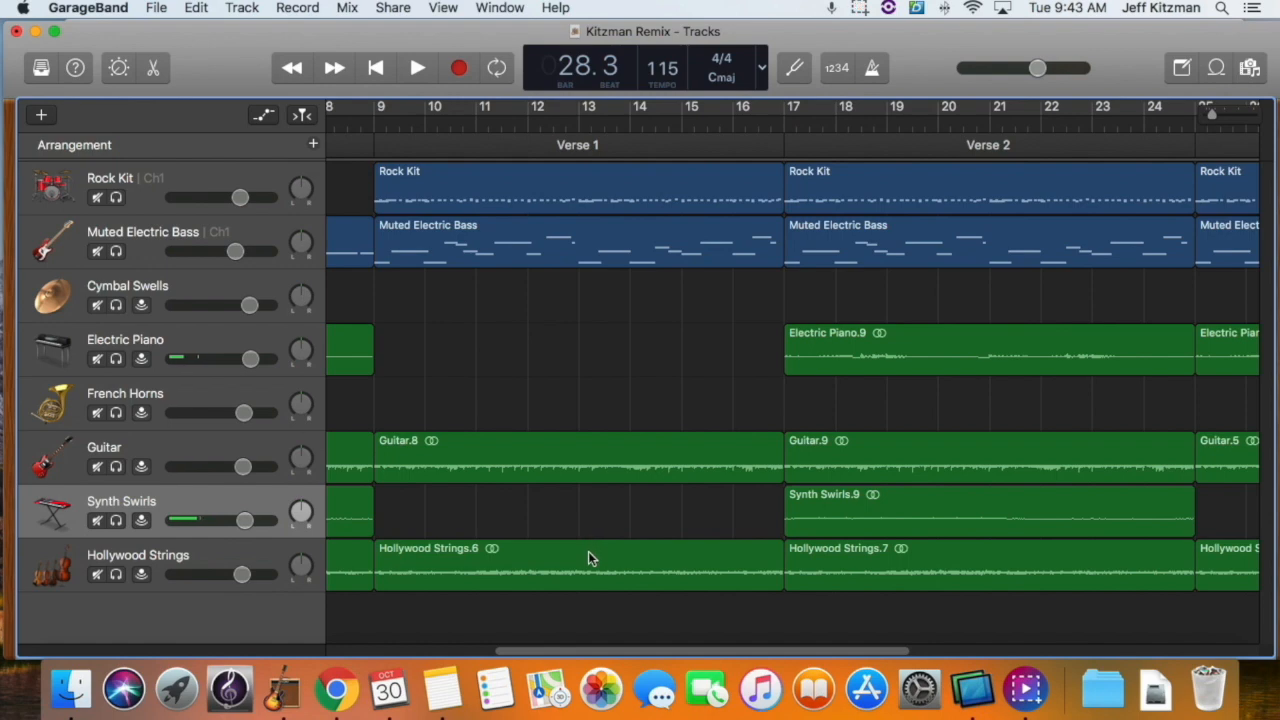
pyautogui.click(588, 551)
pyautogui.press('Delete')
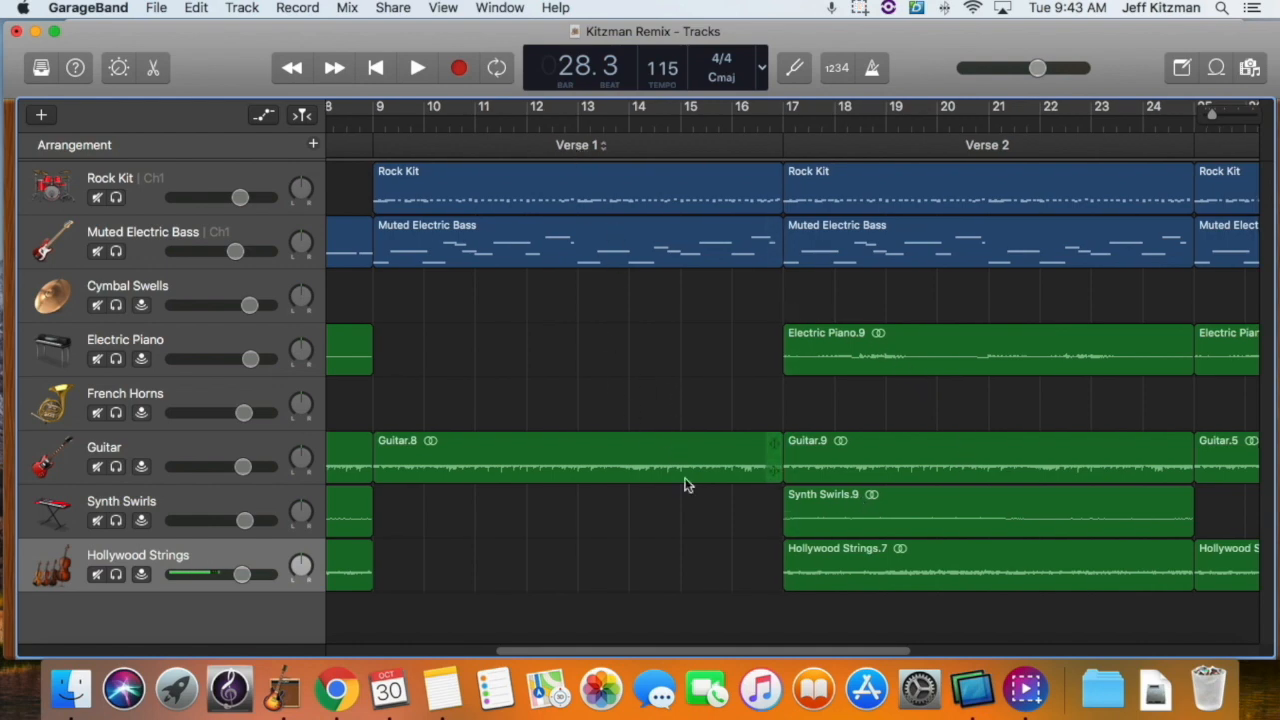
pyautogui.hscroll(8, 686, 484)
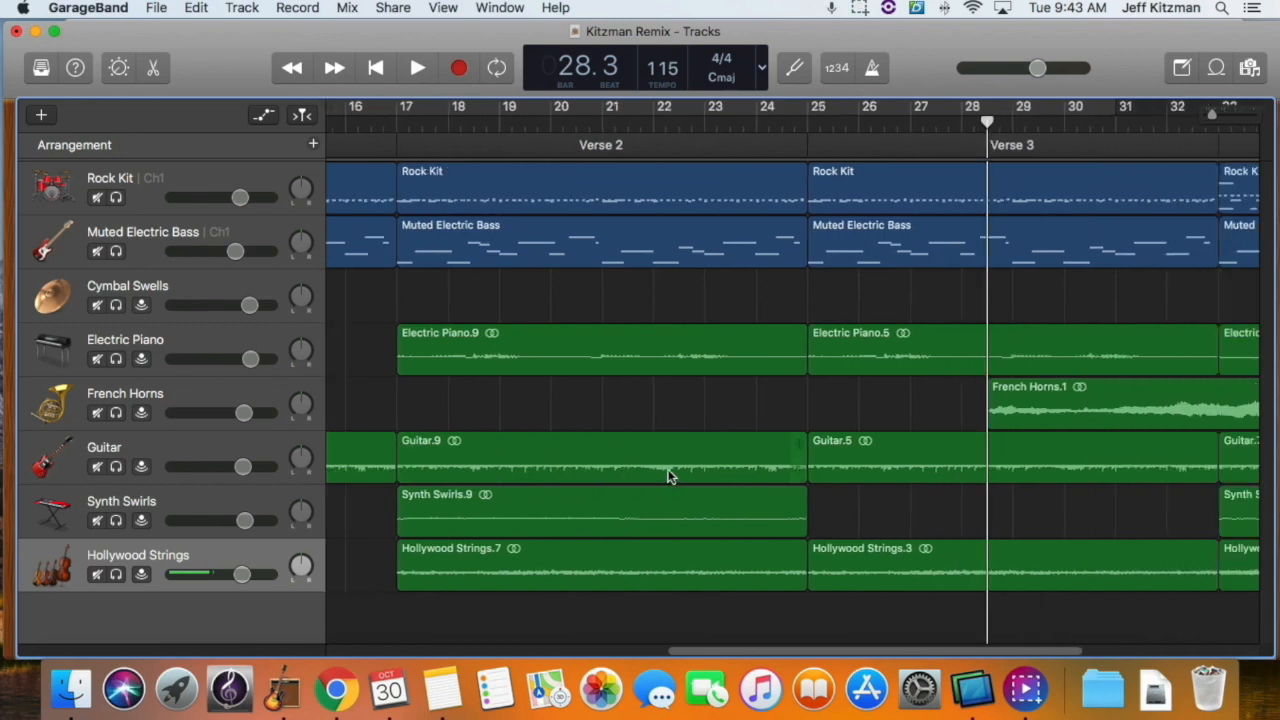
pyautogui.hscroll(5, 665, 470)
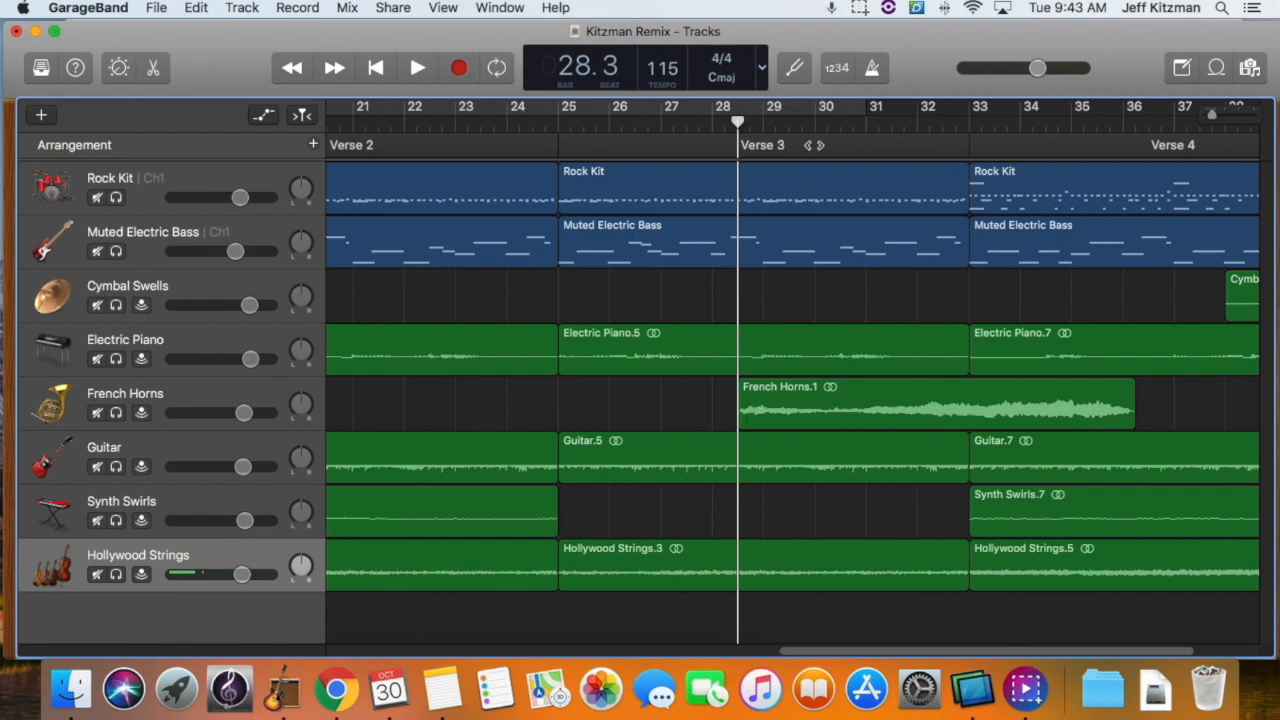
pyautogui.click(858, 9)
pyautogui.click(868, 50)
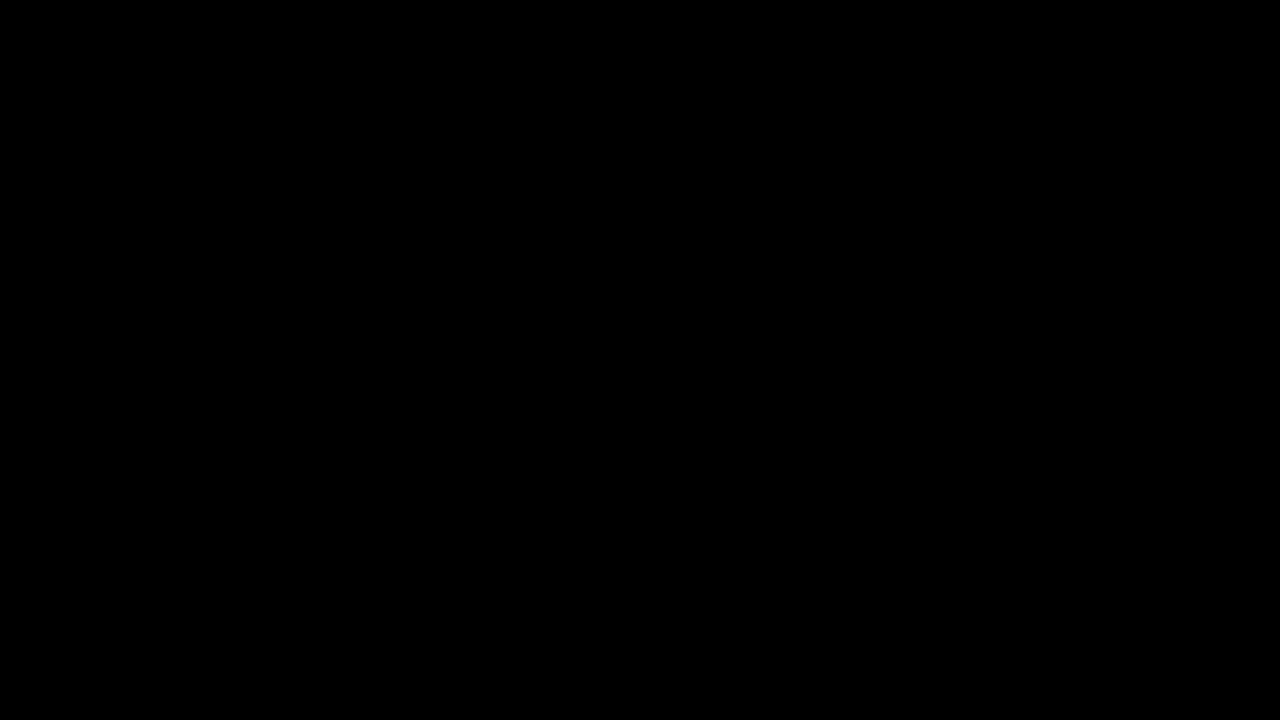